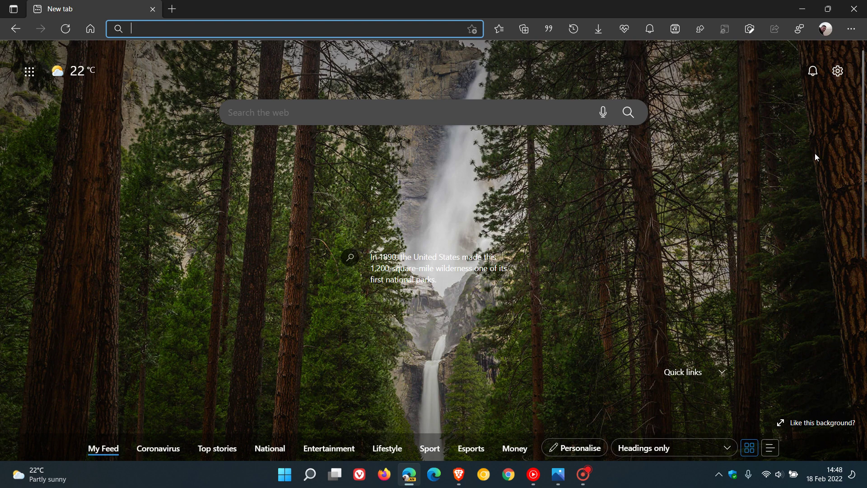
Open Edge settings at the profile Sync page, where Apps syncing is switched on.
{"action": "left_click", "coordinate": [851, 31]}
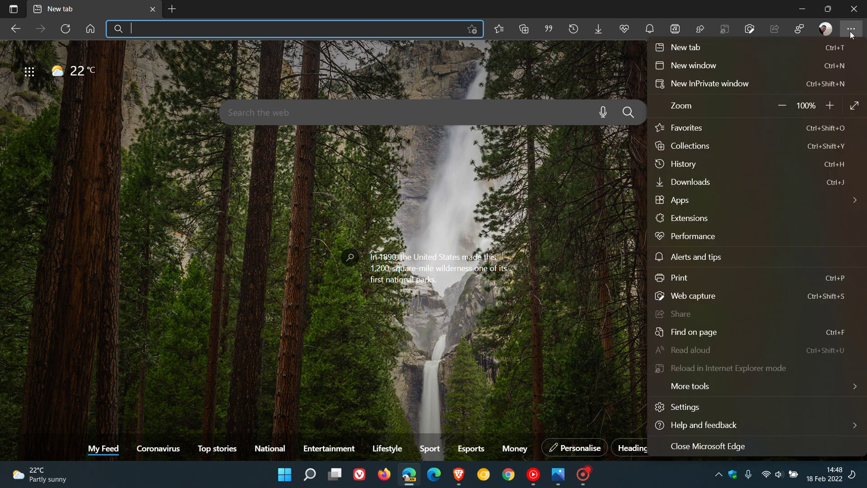
{"action": "left_click", "coordinate": [714, 408]}
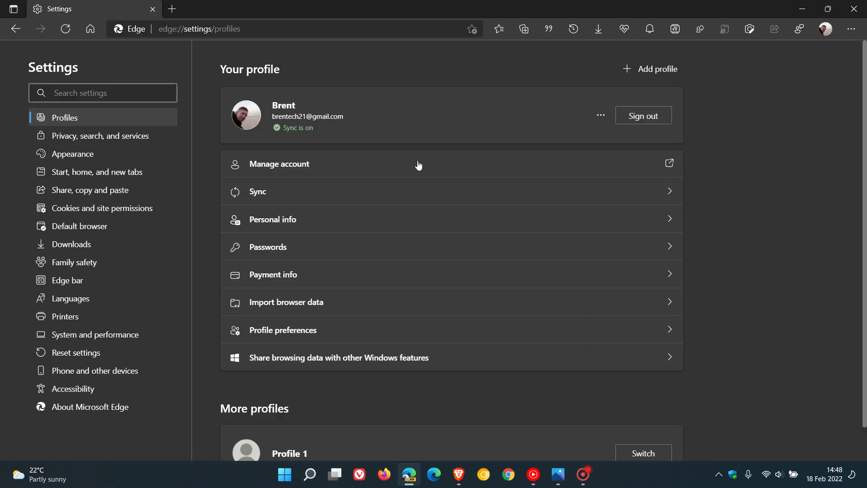
{"action": "left_click", "coordinate": [473, 197]}
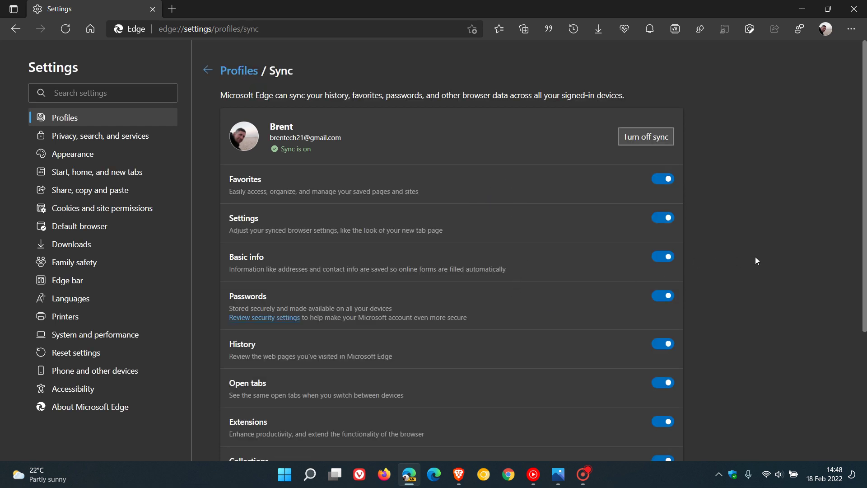
{"action": "scroll", "coordinate": [756, 260], "scroll_direction": "down", "scroll_amount": 3}
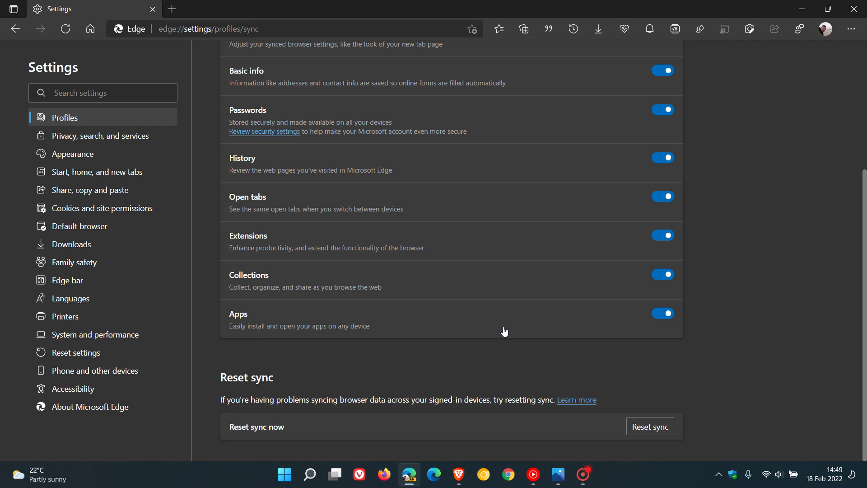
Return to the new tab page and open Manage apps from the main menu.
{"action": "left_click", "coordinate": [90, 29]}
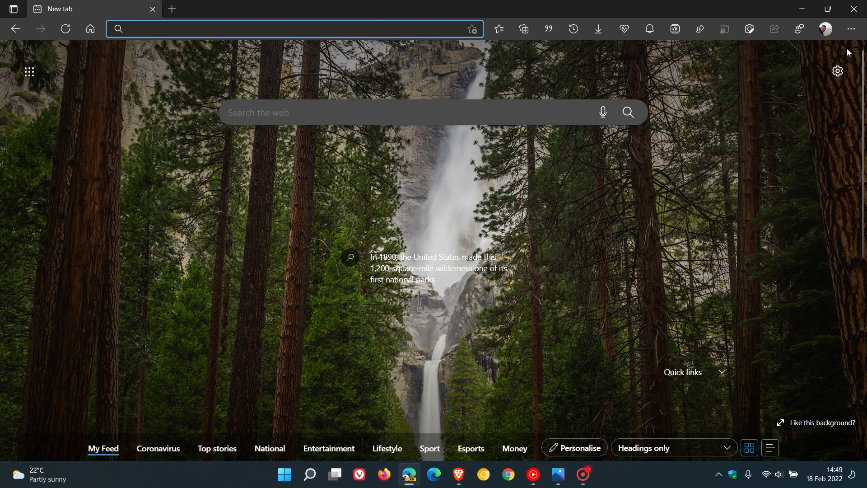
{"action": "left_click", "coordinate": [851, 29]}
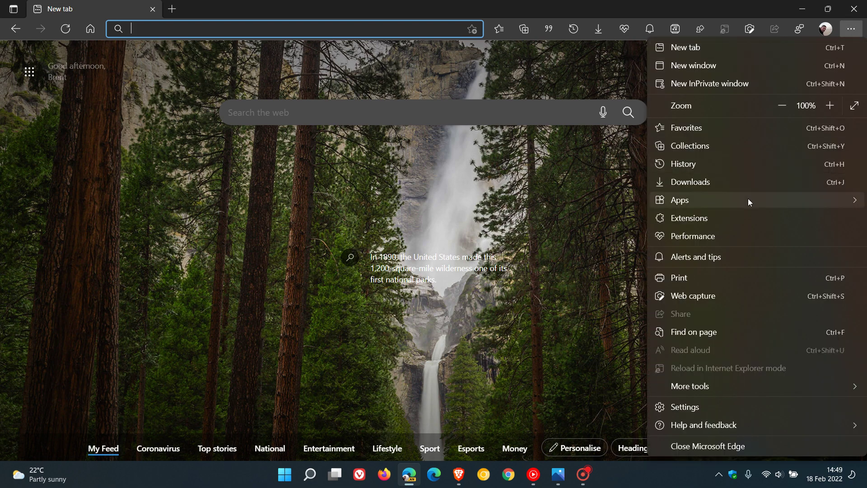
{"action": "left_click", "coordinate": [603, 204]}
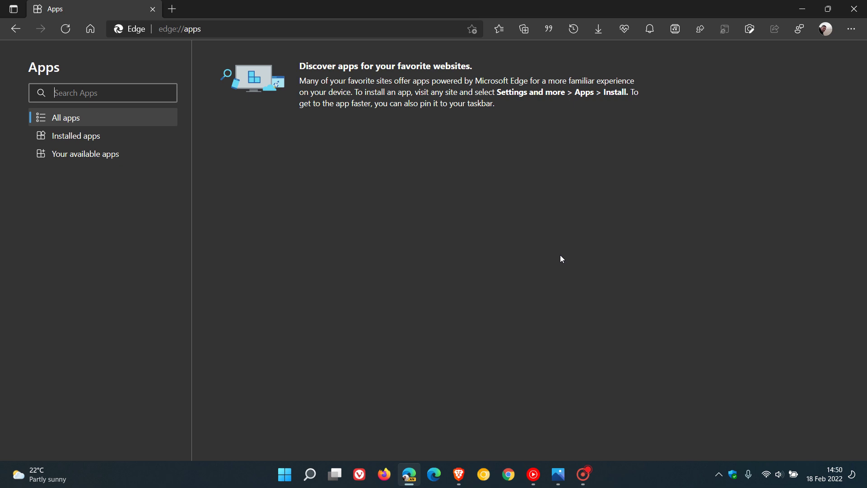
{"action": "left_click", "coordinate": [558, 475]}
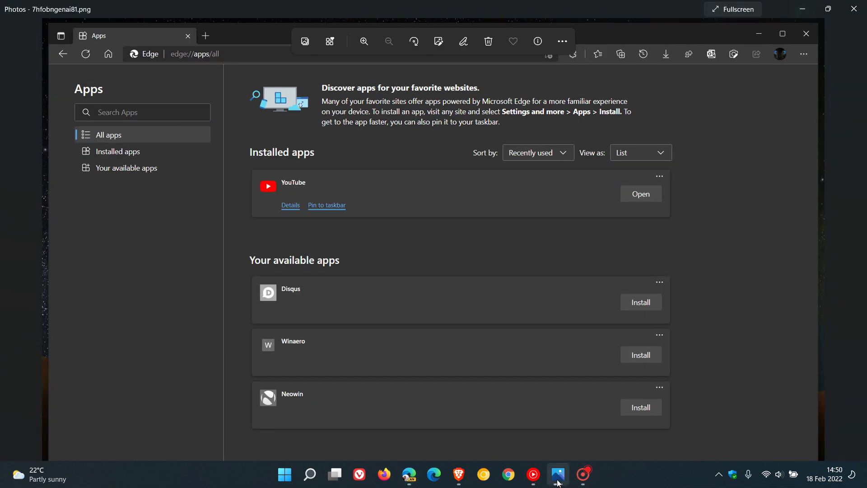
{"action": "left_click", "coordinate": [738, 9]}
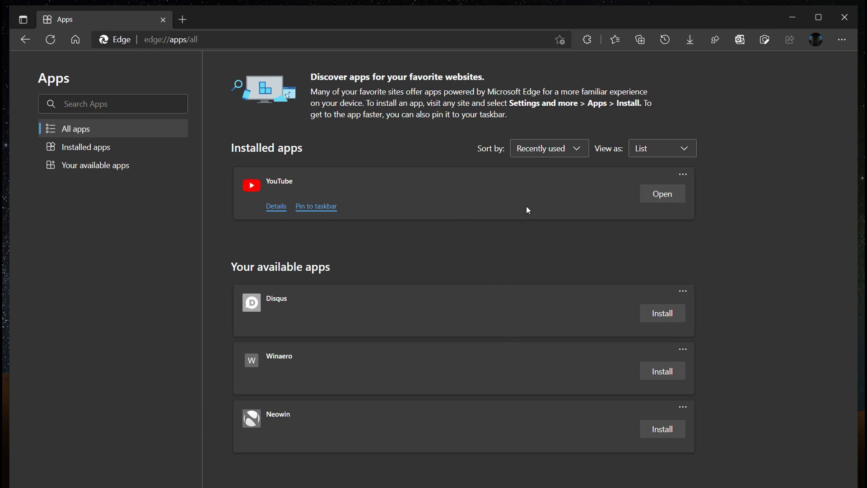
{"action": "key", "text": "Escape"}
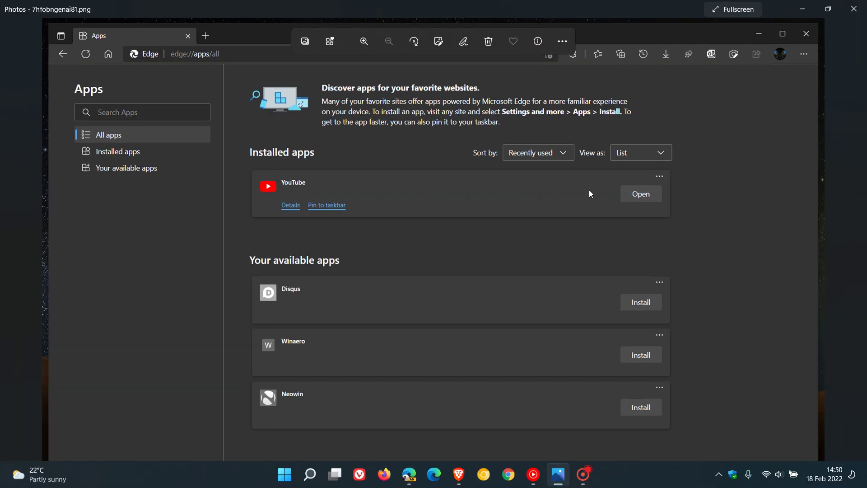
{"action": "left_click", "coordinate": [803, 14]}
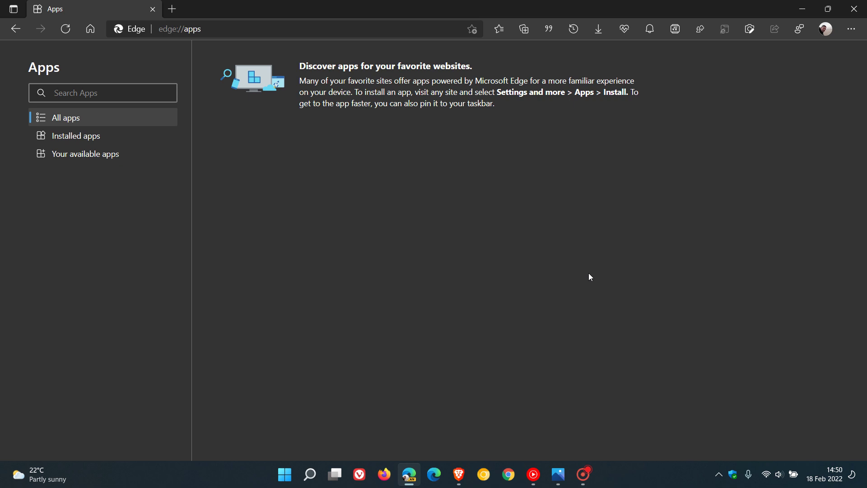
Go back to the new tab page, open the main menu, and dismiss it without choosing anything.
{"action": "left_click", "coordinate": [93, 33]}
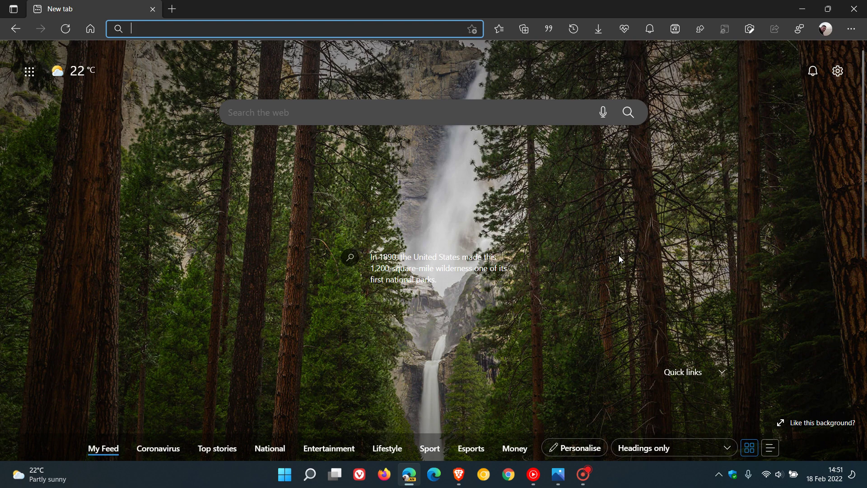
{"action": "left_click", "coordinate": [852, 29]}
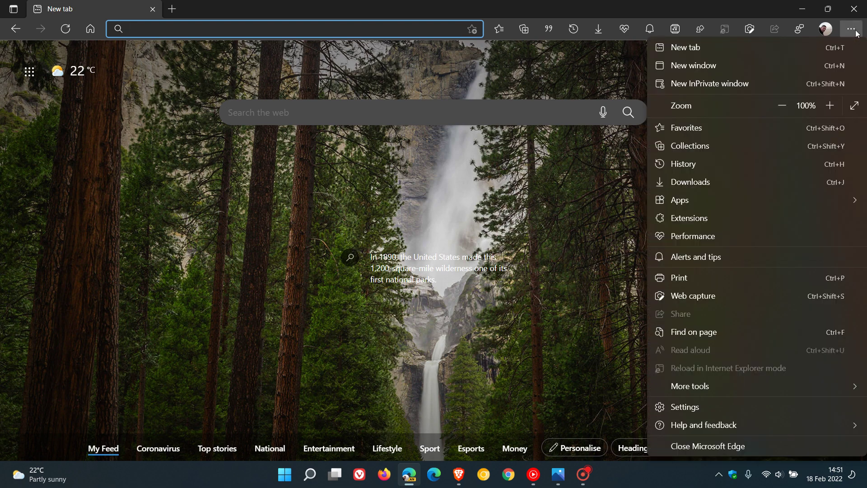
{"action": "mouse_move", "coordinate": [681, 200]}
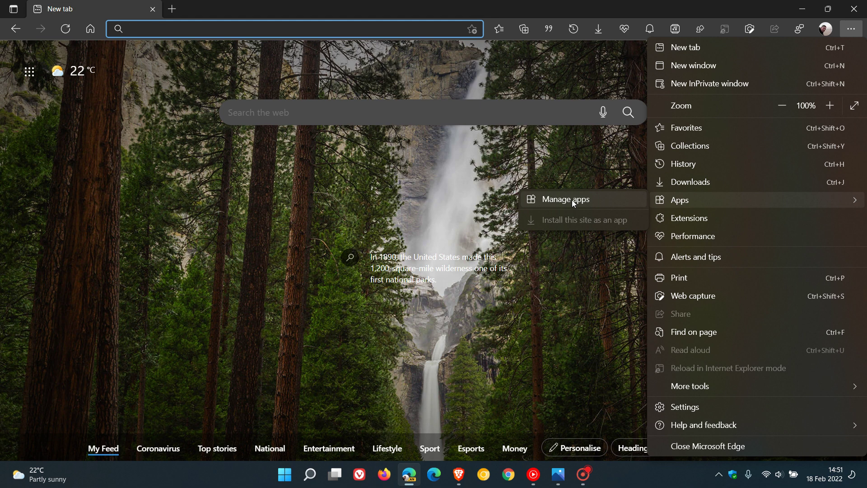
{"action": "left_click", "coordinate": [566, 295]}
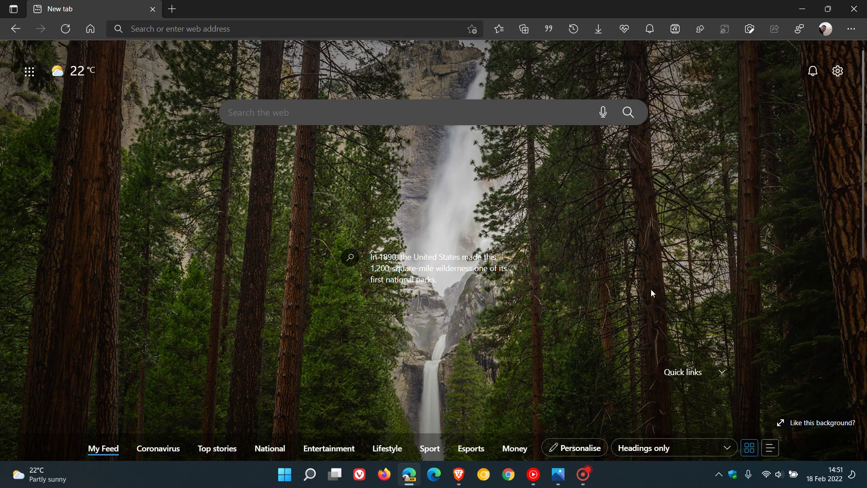